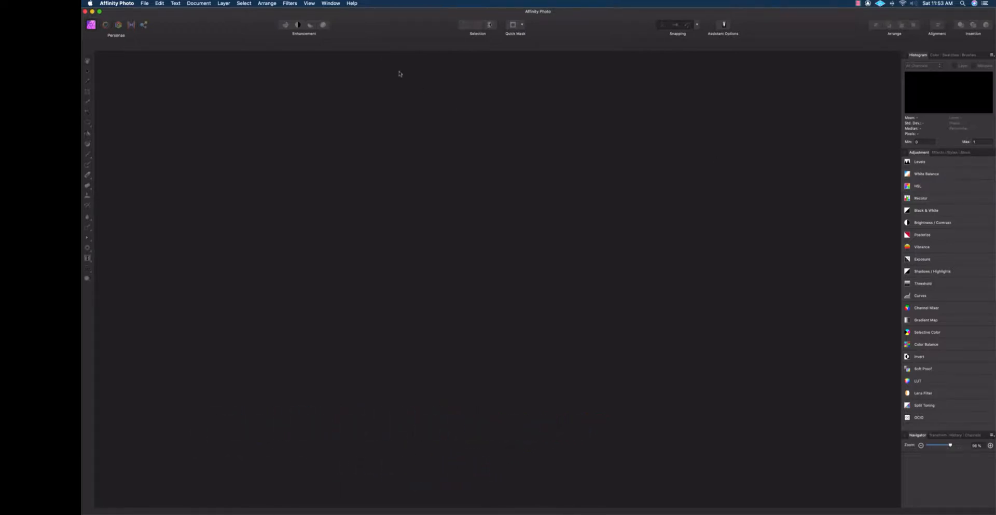
Turn on the display of the Layers panel in the workspace.
{"action": "left_click", "coordinate": [309, 4]}
{"action": "mouse_move", "coordinate": [327, 143]}
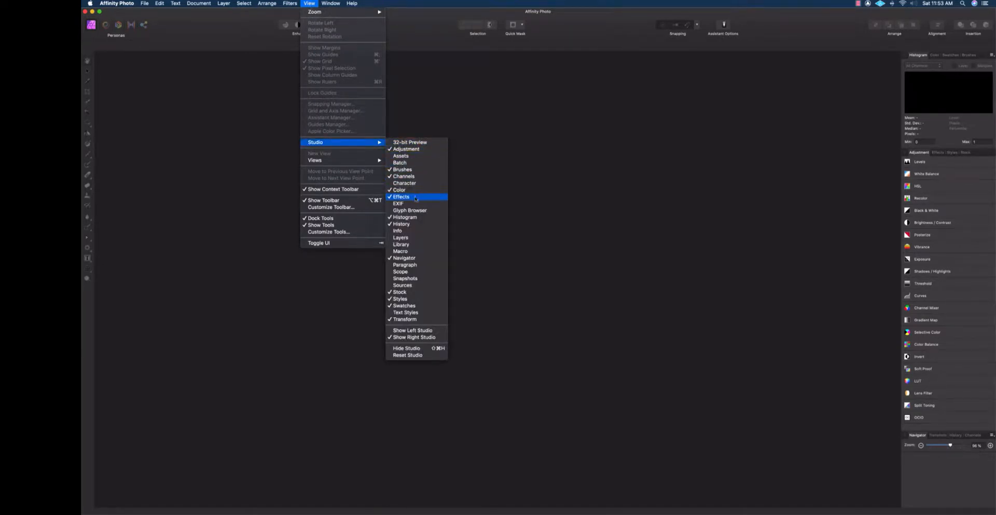
{"action": "left_click", "coordinate": [411, 238]}
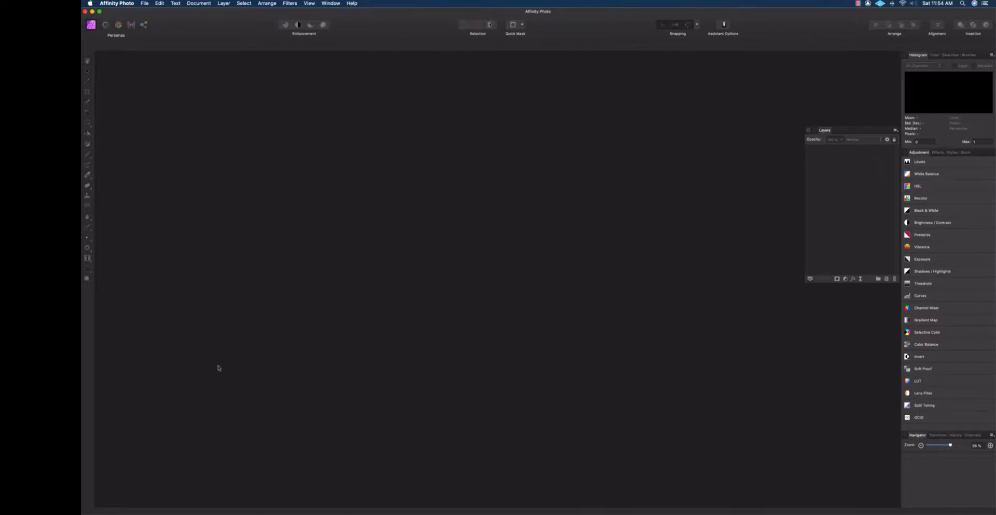
Open the stick-figure image 1.jpg.
{"action": "mouse_move", "coordinate": [82, 514]}
{"action": "left_click_drag", "start_coordinate": [831, 139], "coordinate": [483, 182]}
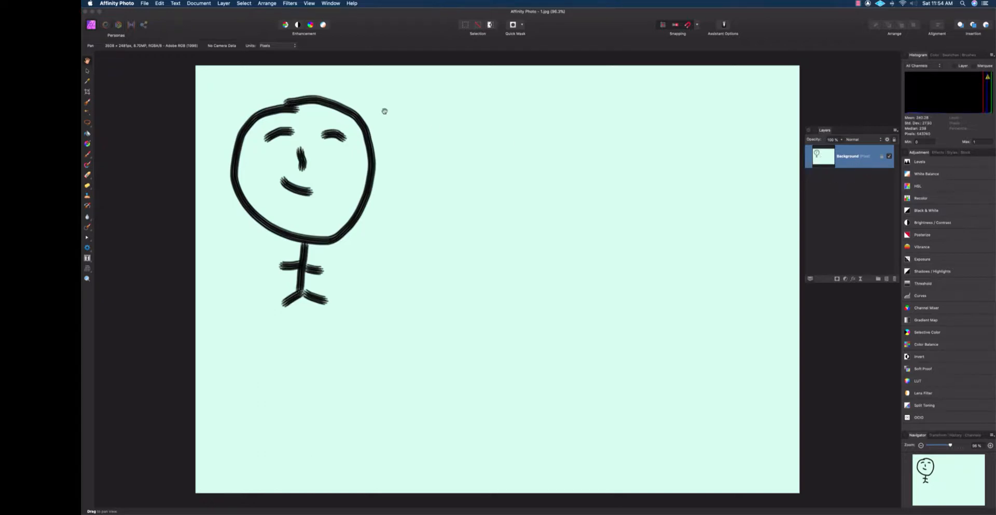
Duplicate the Background layer and rename the duplicate Copy.
{"action": "left_click", "coordinate": [224, 4]}
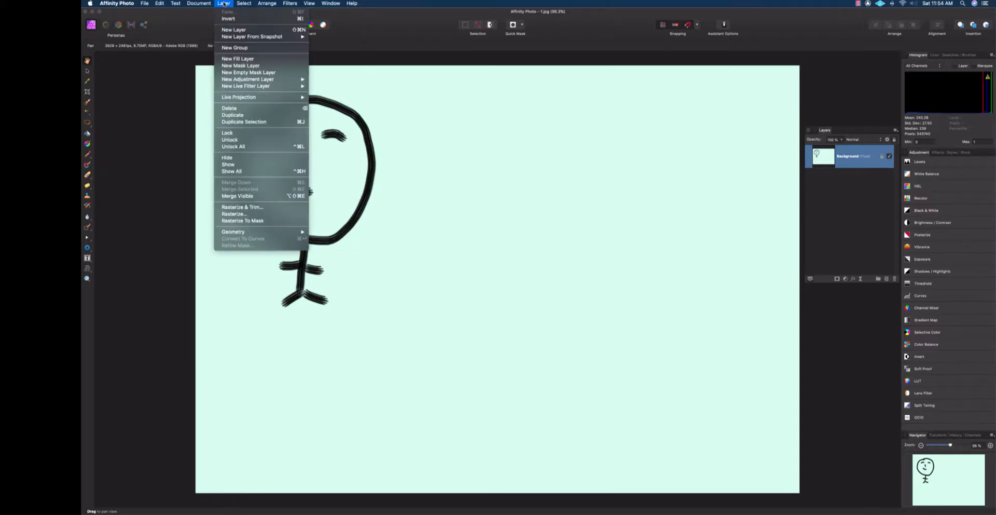
{"action": "left_click", "coordinate": [248, 115]}
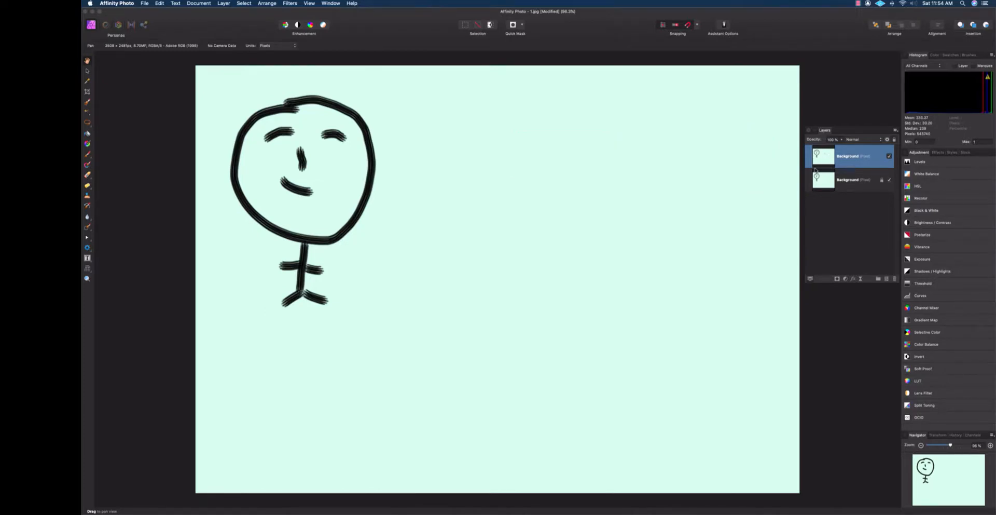
{"action": "double_click", "coordinate": [847, 156]}
{"action": "type", "text": "Copy"}
{"action": "key", "text": "Return"}
Hide the Copy and Background layers, and show both of them again.
{"action": "left_click", "coordinate": [889, 156]}
{"action": "left_click", "coordinate": [831, 184]}
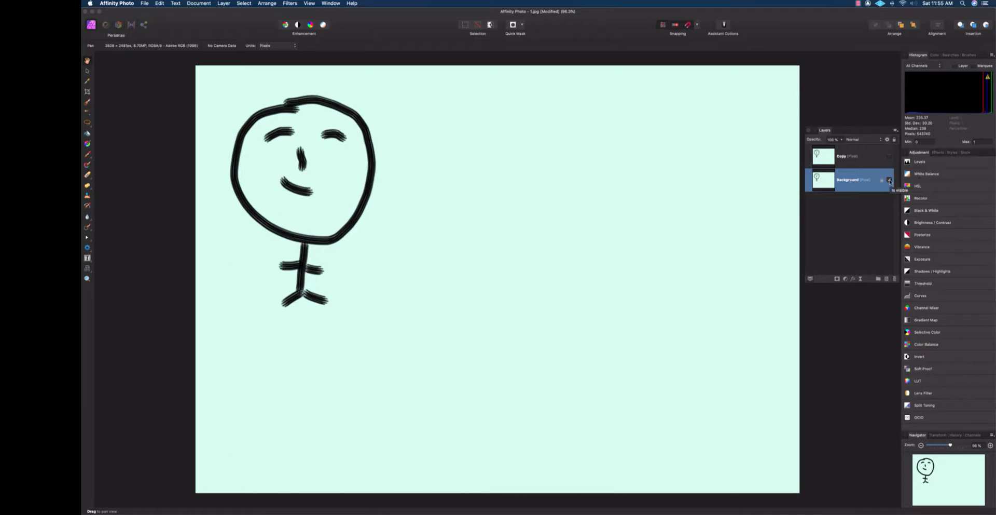
{"action": "left_click", "coordinate": [889, 180]}
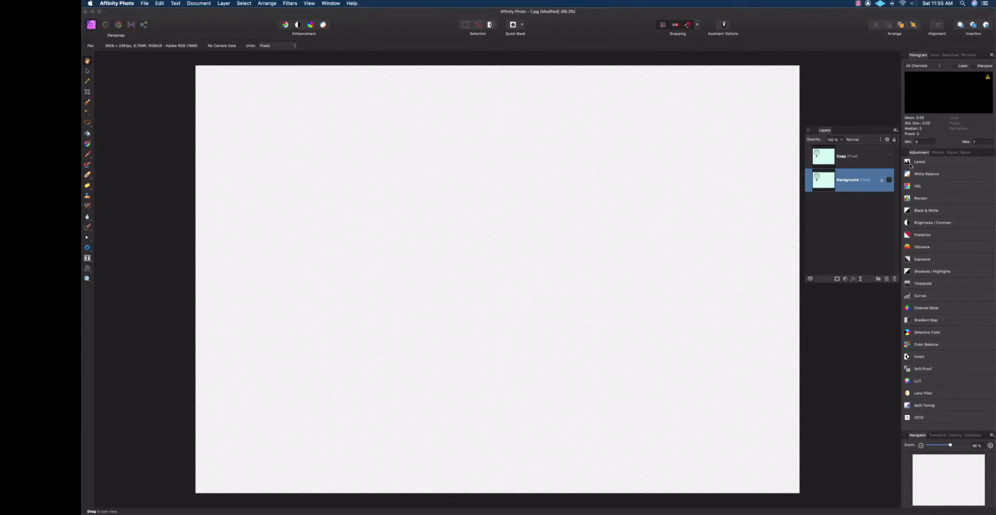
{"action": "left_click", "coordinate": [889, 180]}
{"action": "left_click", "coordinate": [890, 156]}
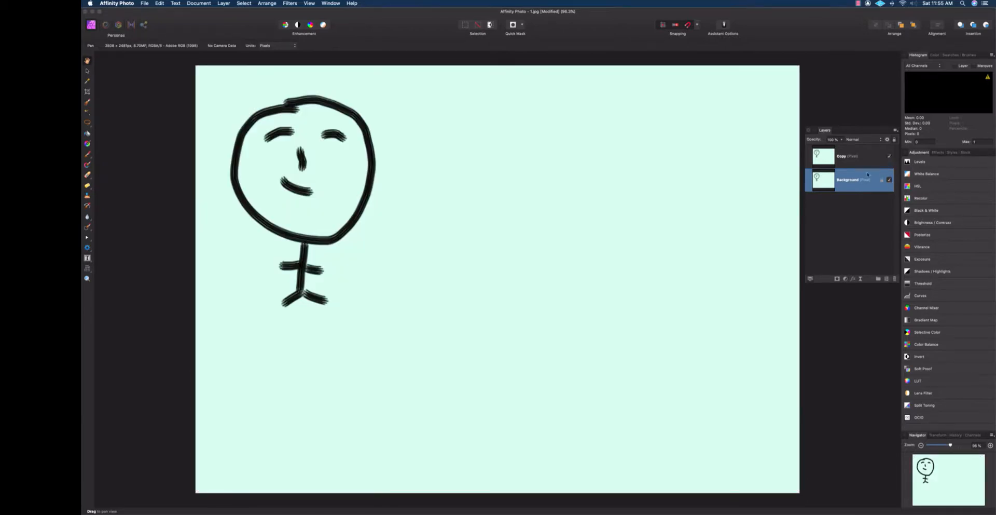
On the Copy layer, draw a freehand selection loosely around the whole stick figure.
{"action": "left_click", "coordinate": [824, 160]}
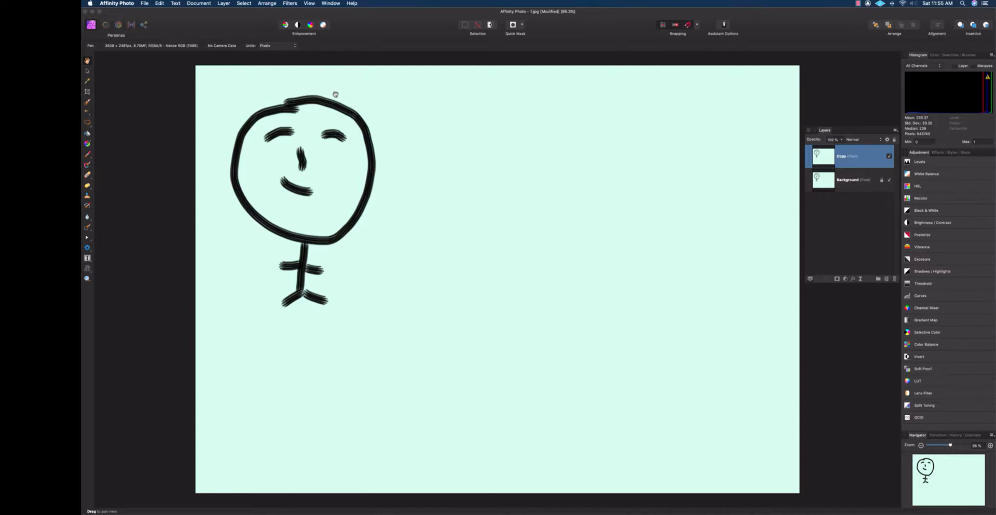
{"action": "left_click", "coordinate": [89, 126]}
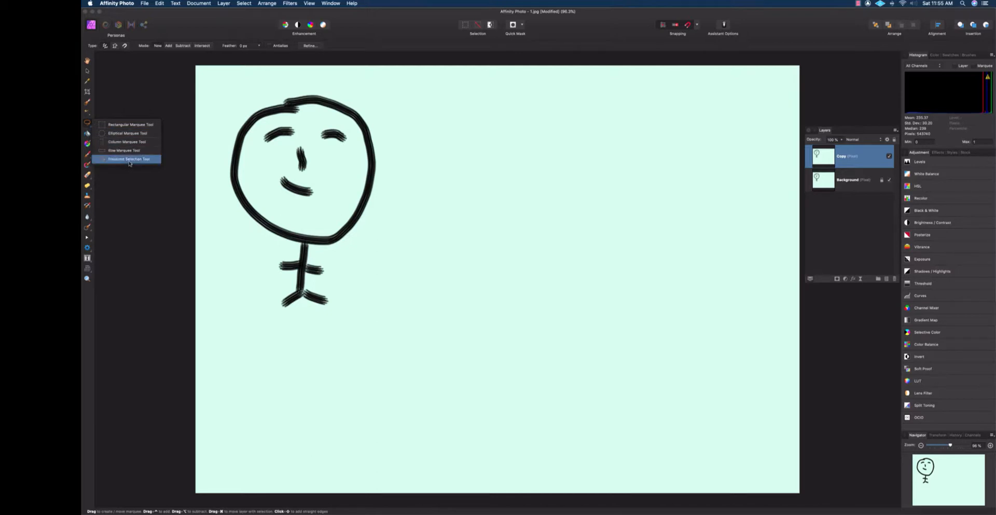
{"action": "left_click", "coordinate": [107, 160]}
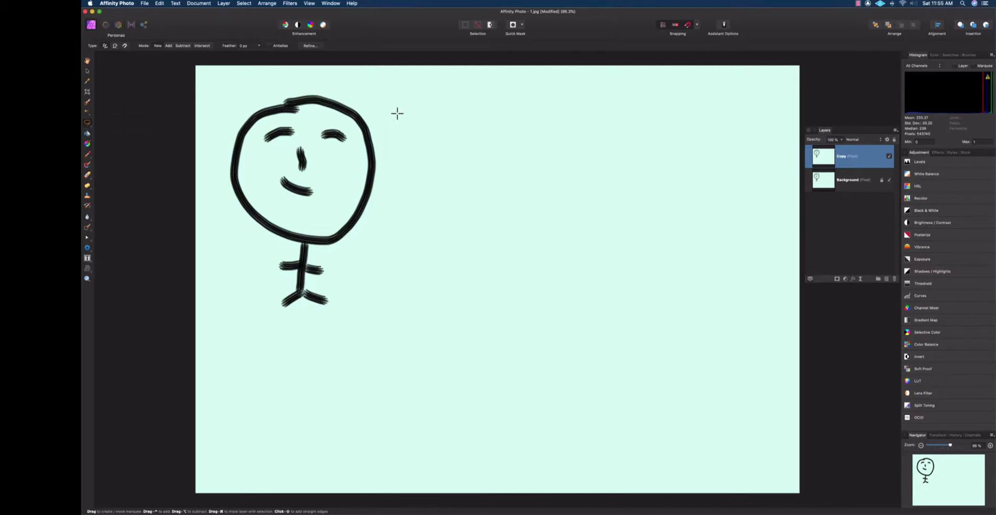
{"action": "mouse_move", "coordinate": [397, 112]}
{"action": "left_mouse_down"}
{"action": "mouse_move", "coordinate": [375, 96]}
{"action": "mouse_move", "coordinate": [296, 82]}
{"action": "mouse_move", "coordinate": [259, 90]}
{"action": "mouse_move", "coordinate": [231, 115]}
{"action": "mouse_move", "coordinate": [214, 149]}
{"action": "mouse_move", "coordinate": [217, 199]}
{"action": "mouse_move", "coordinate": [237, 293]}
{"action": "mouse_move", "coordinate": [258, 331]}
{"action": "mouse_move", "coordinate": [298, 333]}
{"action": "mouse_move", "coordinate": [352, 308]}
{"action": "mouse_move", "coordinate": [423, 159]}
{"action": "mouse_move", "coordinate": [423, 134]}
{"action": "left_mouse_up"}
Cut the selected figure from the Copy layer and paste it as a new layer.
{"action": "left_click", "coordinate": [159, 4]}
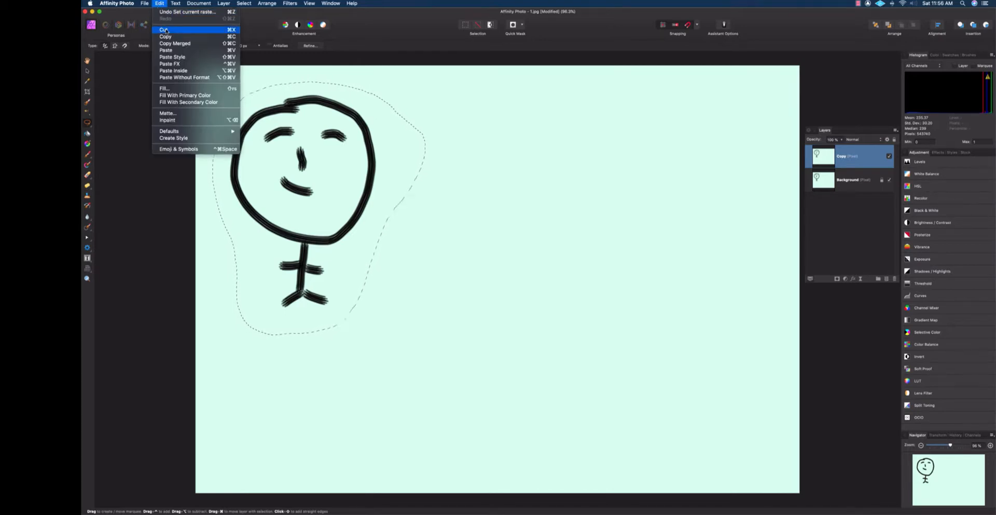
{"action": "left_click", "coordinate": [165, 30]}
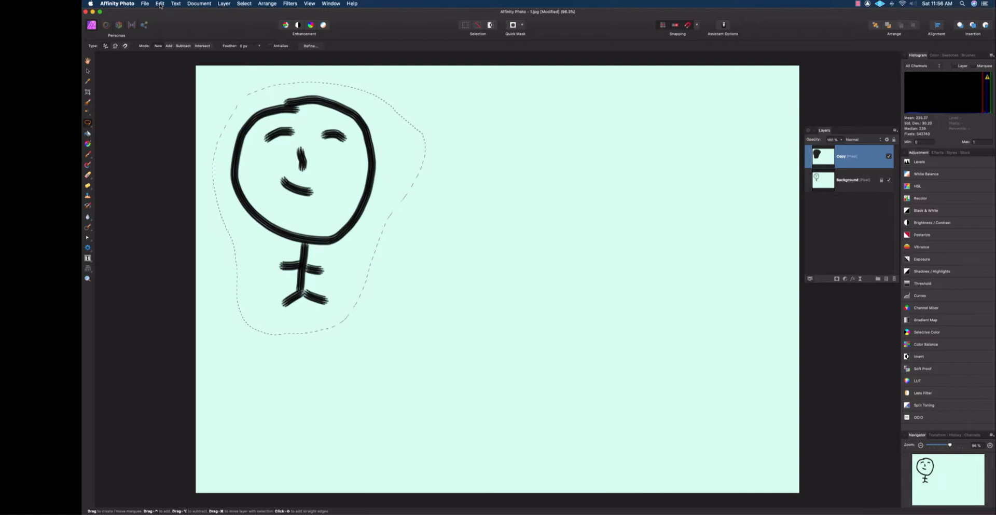
{"action": "left_click", "coordinate": [161, 4]}
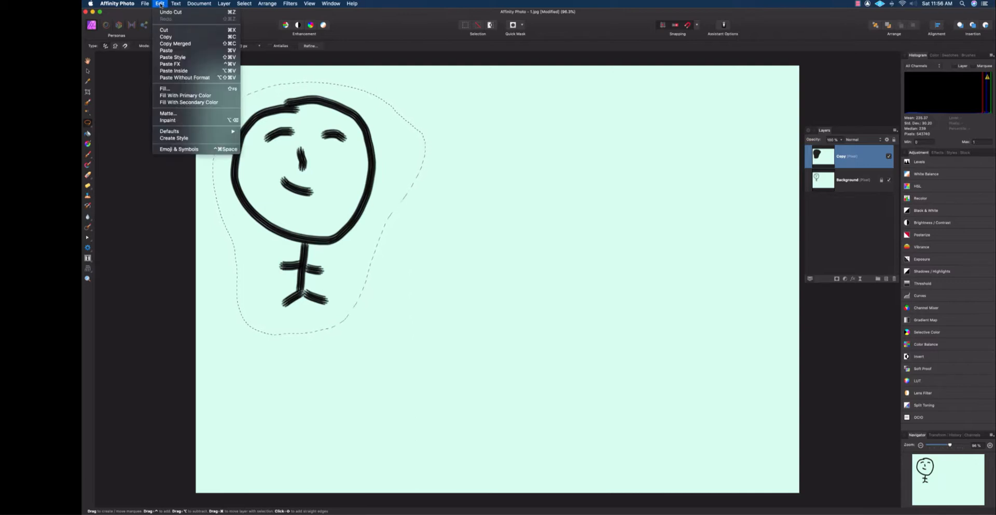
{"action": "left_click", "coordinate": [169, 50]}
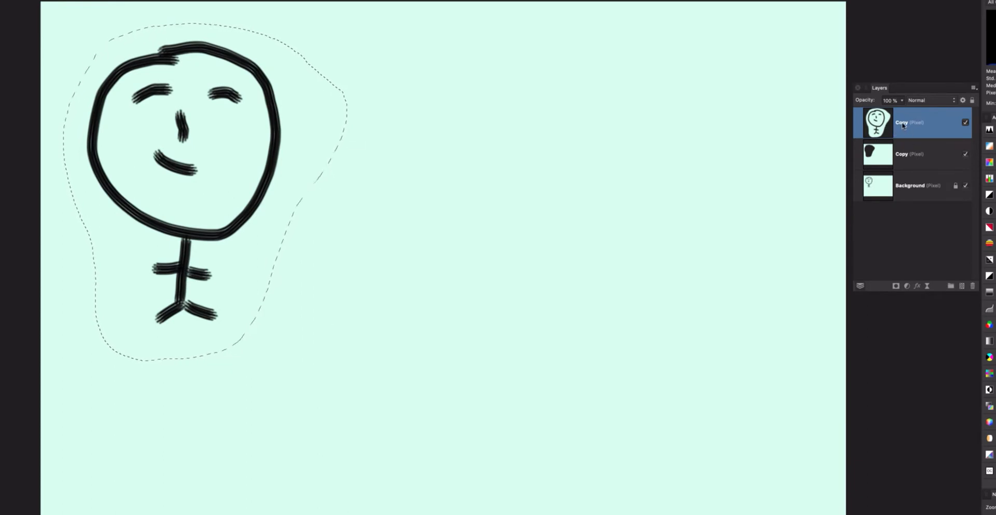
Rename the pasted figure's layer Person.
{"action": "double_click", "coordinate": [903, 123]}
{"action": "type", "text": "Person"}
{"action": "key", "text": "Return"}
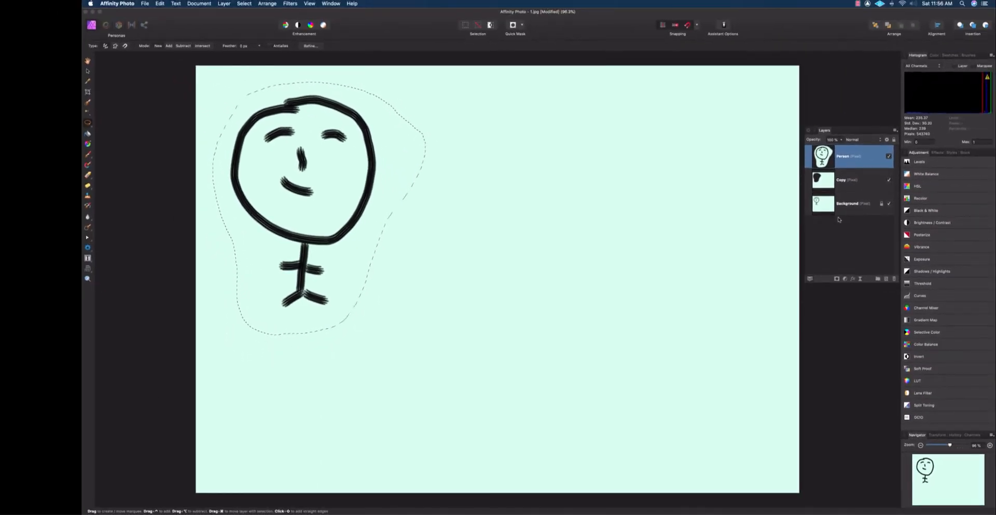
Hide the Person and Background layers, leaving only the cut-out Copy layer displayed.
{"action": "left_click", "coordinate": [827, 184]}
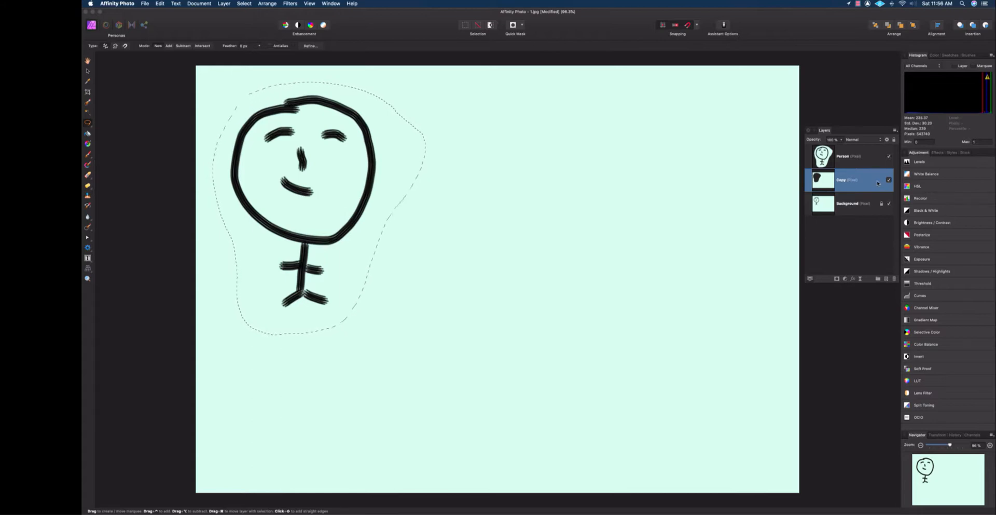
{"action": "left_click", "coordinate": [832, 164]}
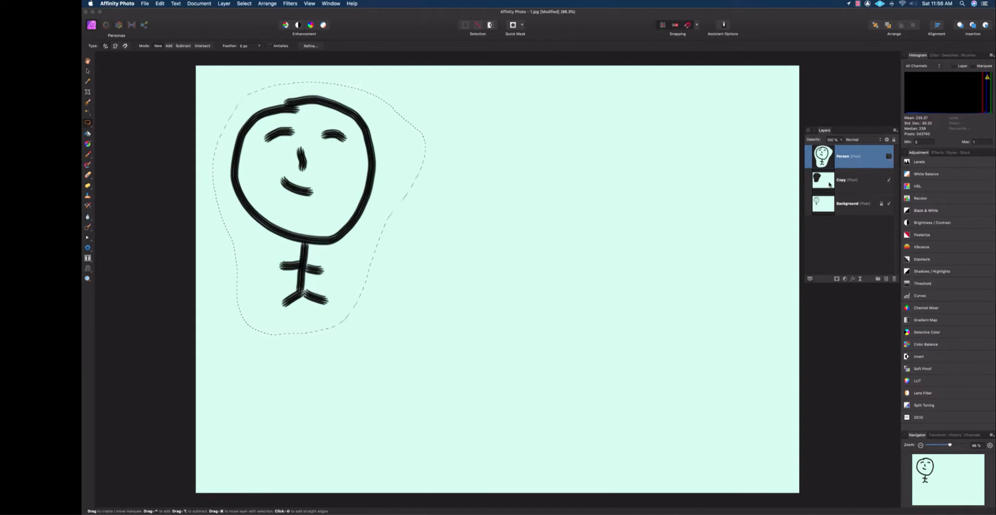
{"action": "left_click", "coordinate": [828, 206]}
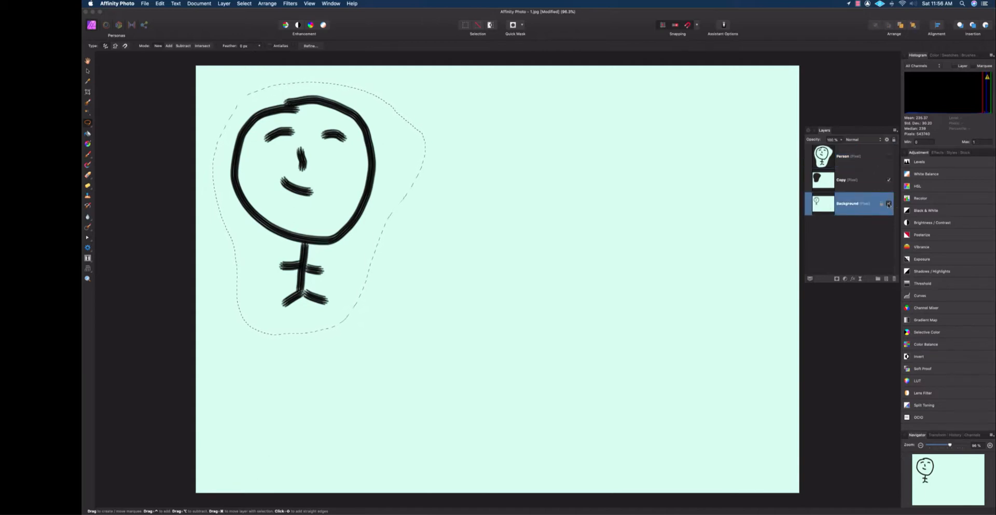
{"action": "left_click", "coordinate": [889, 204]}
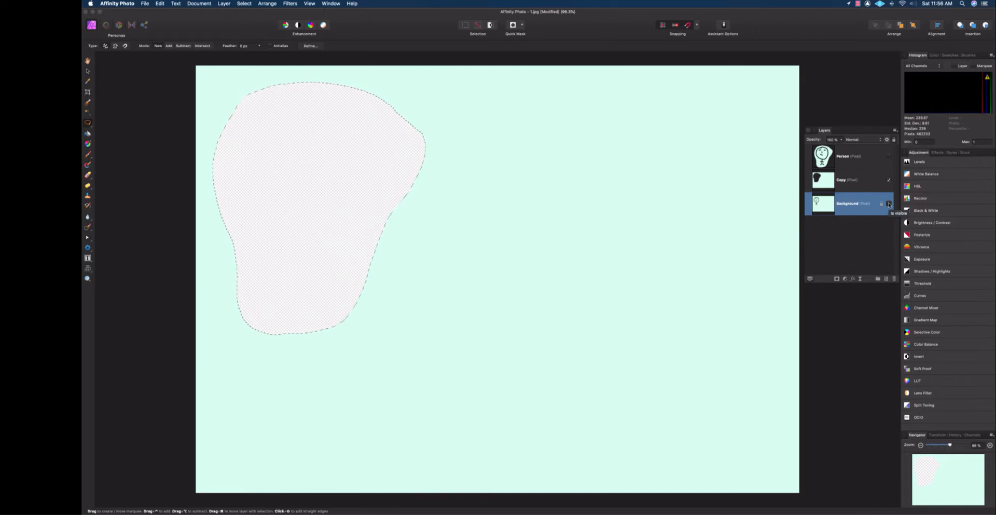
Remove the selection outline and delete the Copy layer.
{"action": "left_click", "coordinate": [862, 182]}
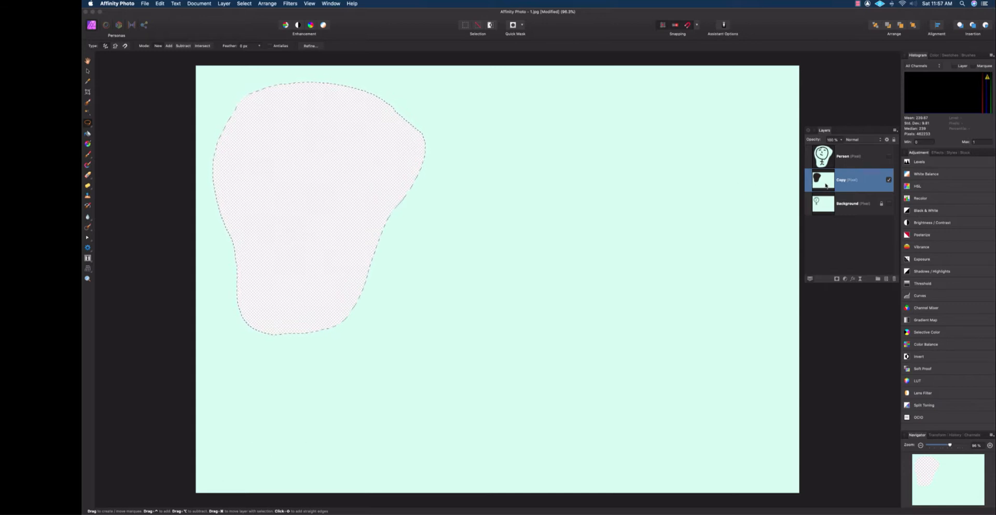
{"action": "key", "text": "super+d"}
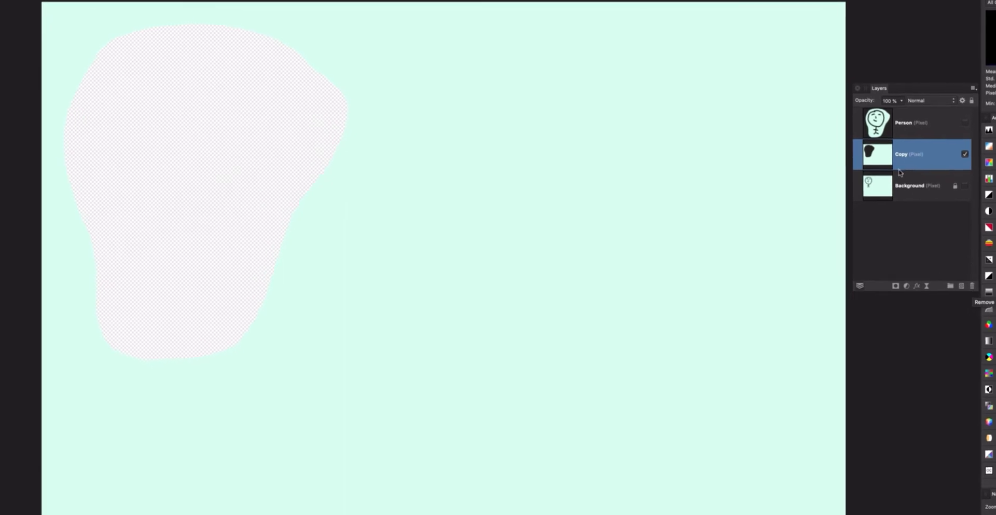
{"action": "left_click", "coordinate": [973, 286]}
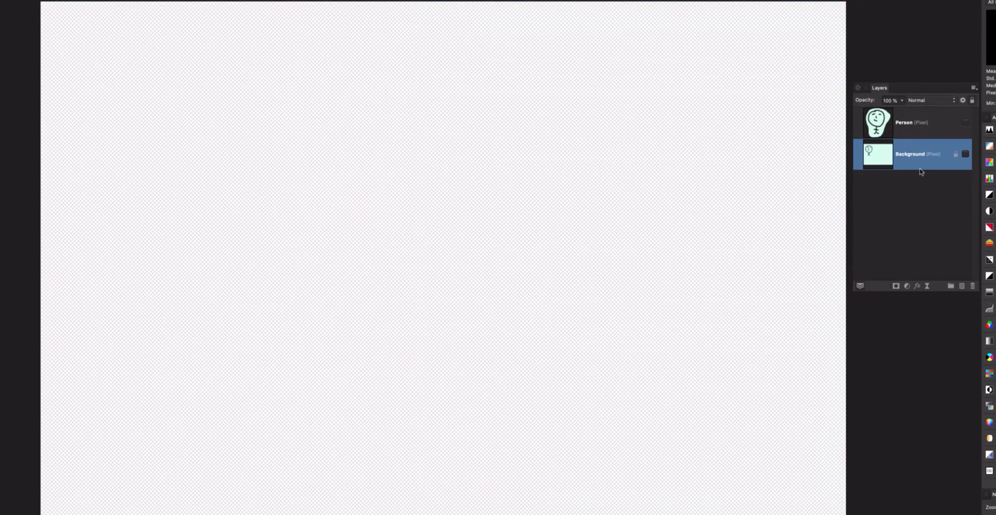
Make the Background layer and the Person layer visible again.
{"action": "left_click", "coordinate": [966, 154]}
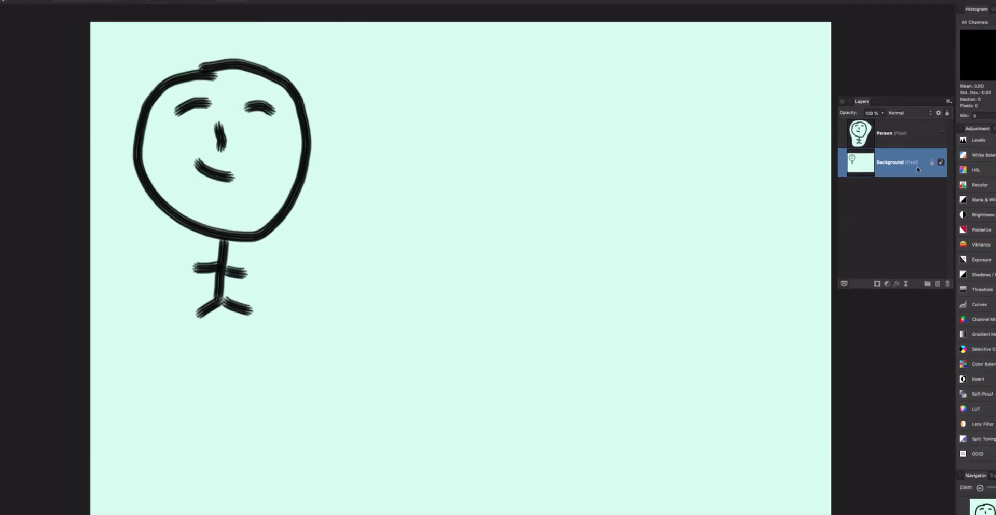
{"action": "left_click", "coordinate": [899, 146]}
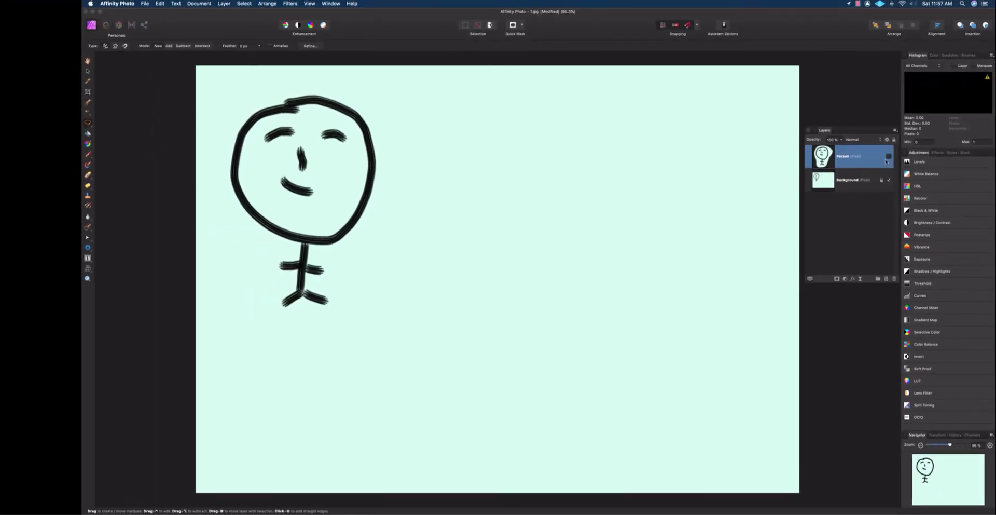
{"action": "left_click", "coordinate": [888, 157]}
Move the Person layer's figure to the right of the original figure using the Move tool.
{"action": "left_click", "coordinate": [88, 72]}
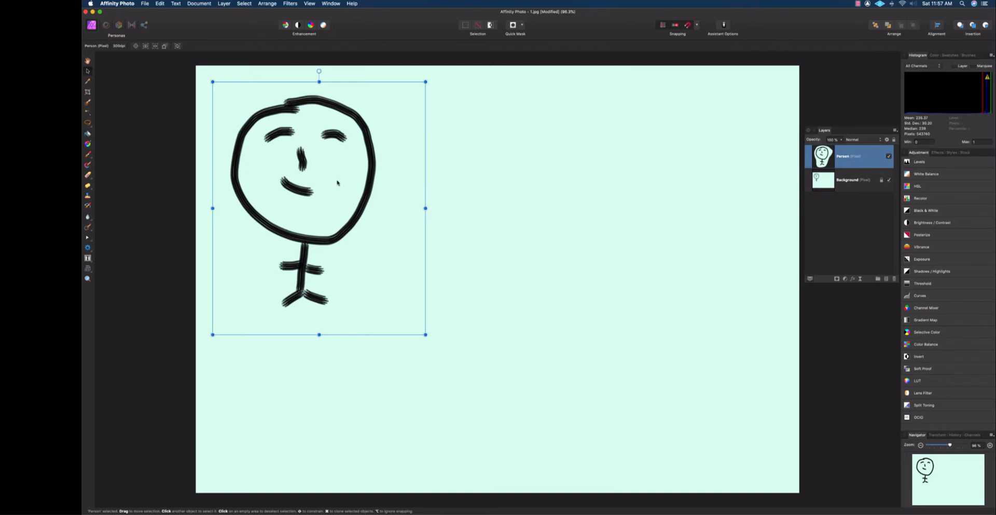
{"action": "left_click_drag", "start_coordinate": [331, 184], "coordinate": [581, 196]}
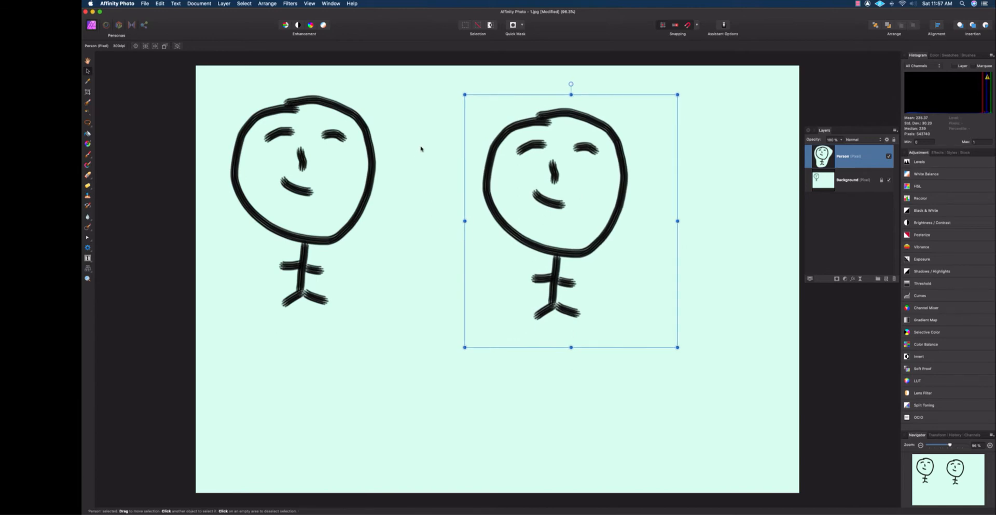
{"action": "key", "text": "h"}
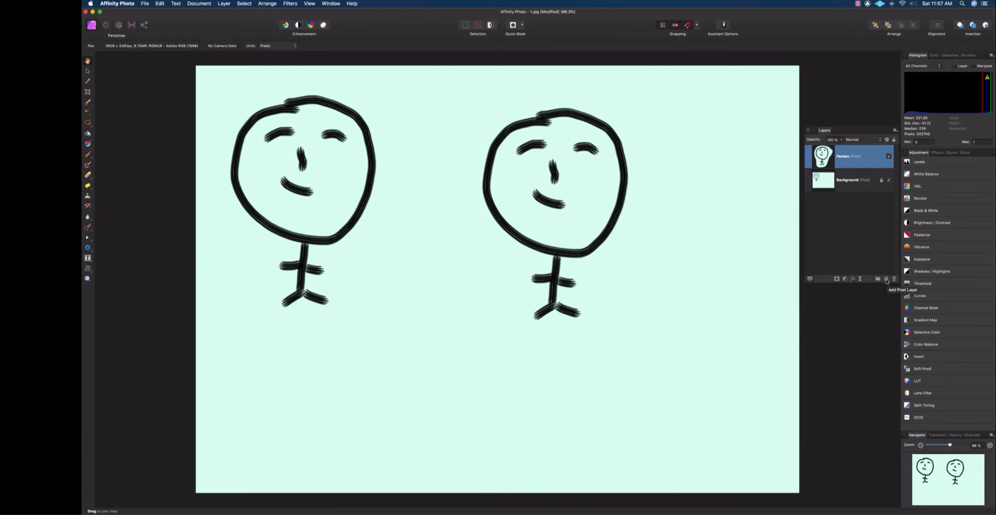
Add an empty pixel layer above the Person layer and delete it again.
{"action": "left_click", "coordinate": [887, 280]}
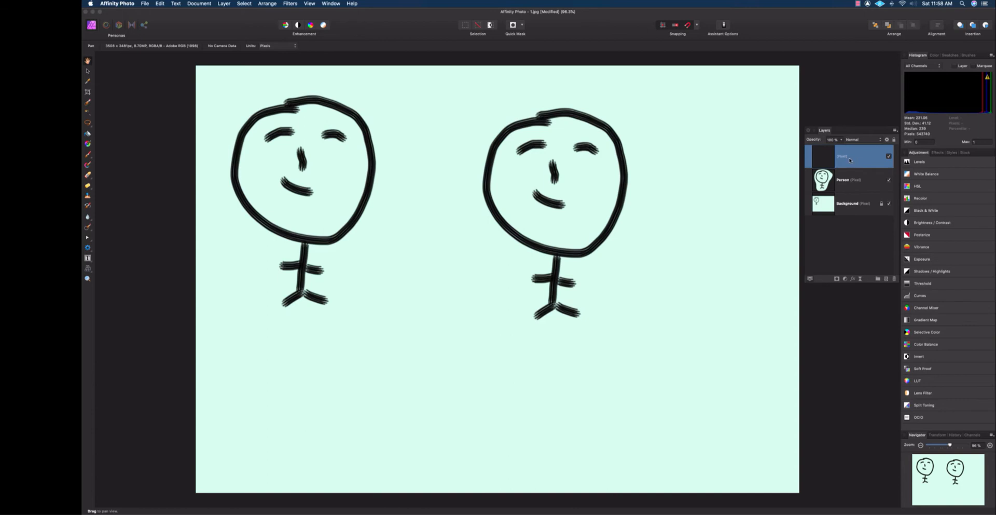
{"action": "left_click", "coordinate": [893, 279]}
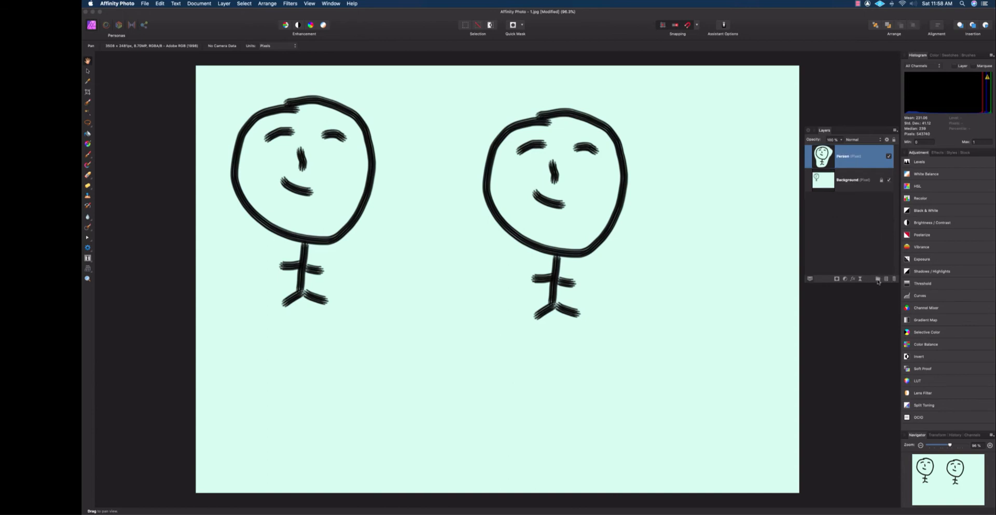
Select the Person and Background layers together and group them.
{"action": "left_click", "coordinate": [846, 185], "text": "shift"}
{"action": "left_click", "coordinate": [832, 205]}
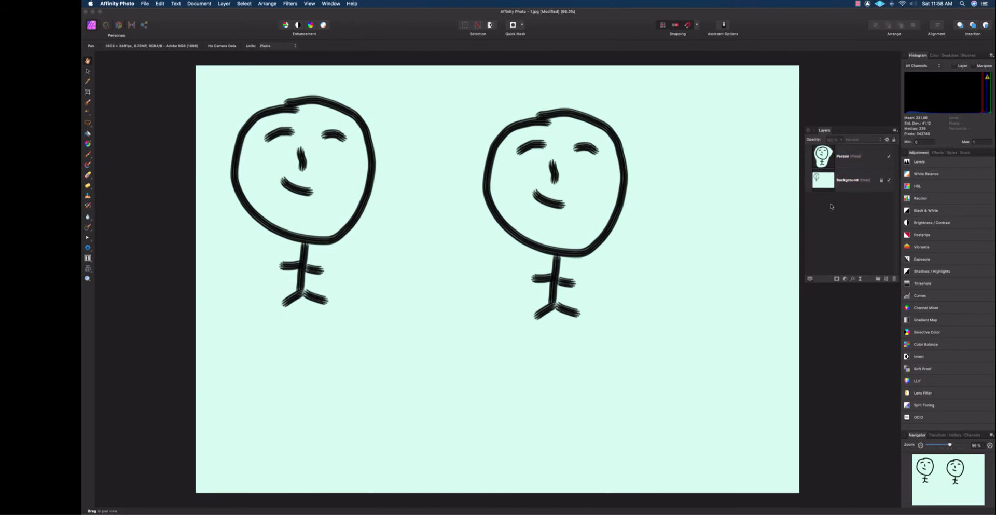
{"action": "left_click", "coordinate": [823, 160]}
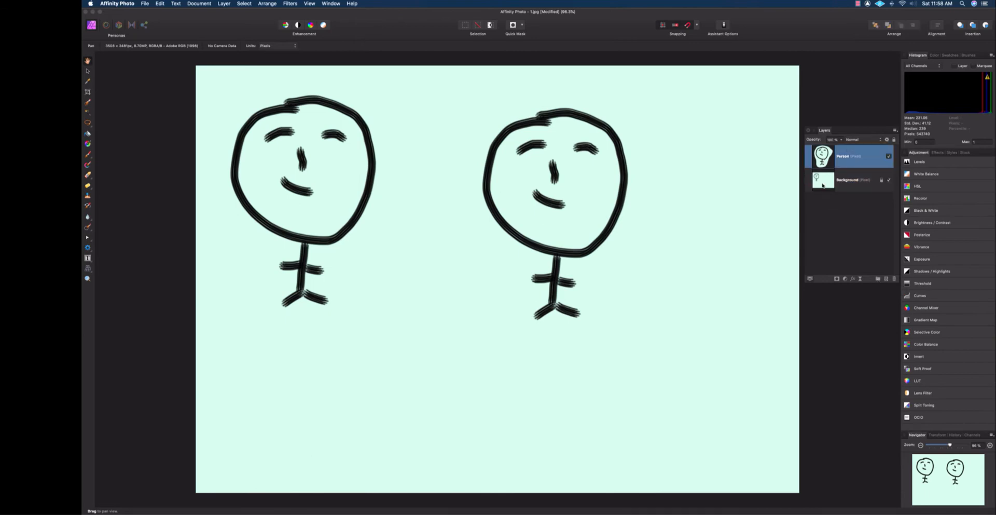
{"action": "left_click", "coordinate": [823, 180], "text": "shift"}
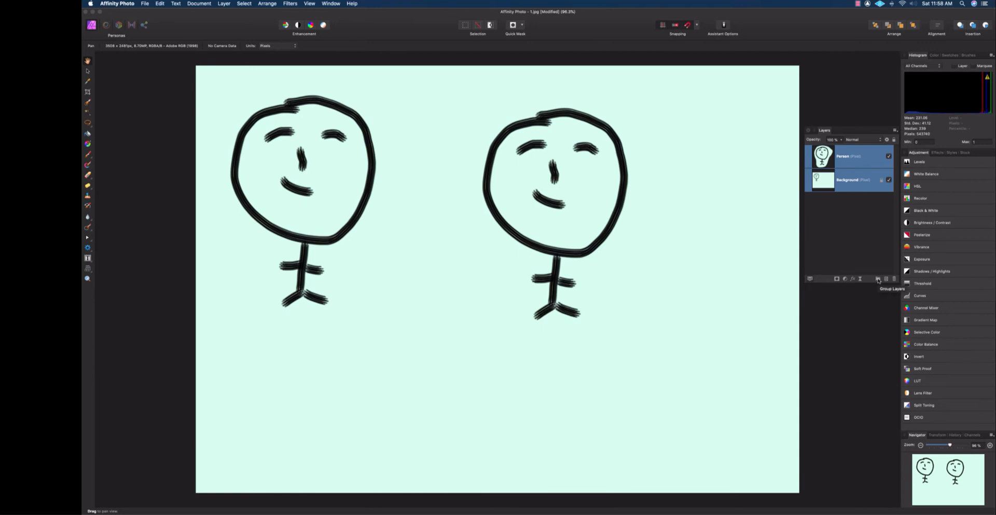
{"action": "left_click", "coordinate": [879, 280]}
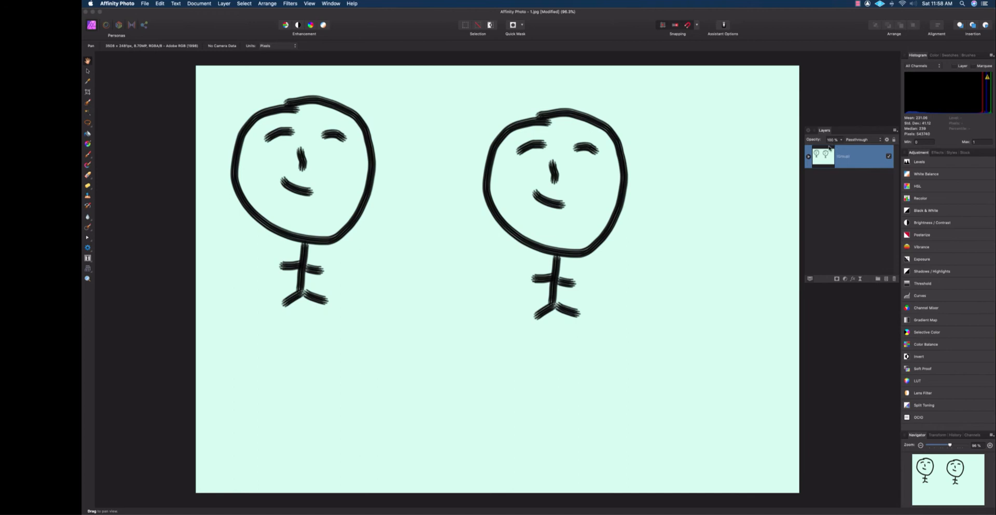
Expand the new group to review its layers, collapse it, and rename it People group.
{"action": "left_click", "coordinate": [809, 156]}
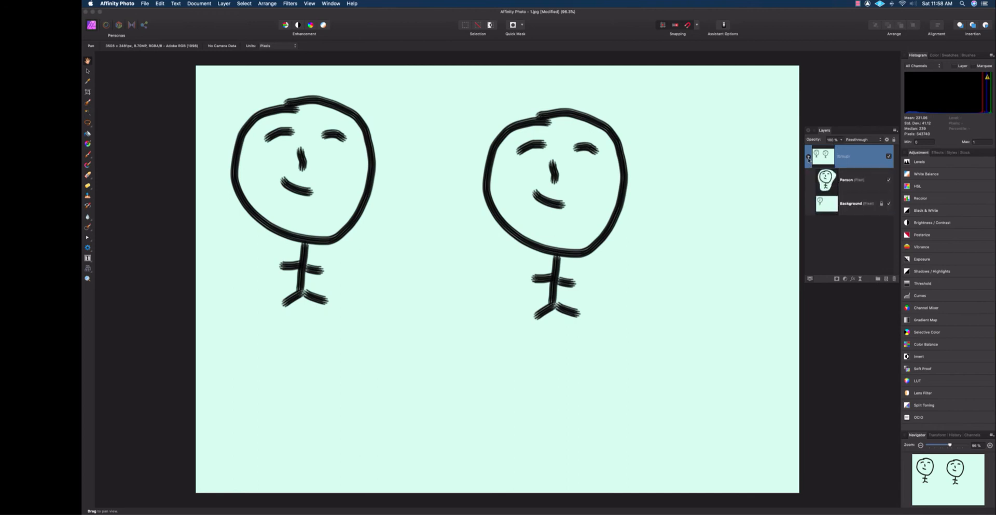
{"action": "left_click", "coordinate": [809, 157]}
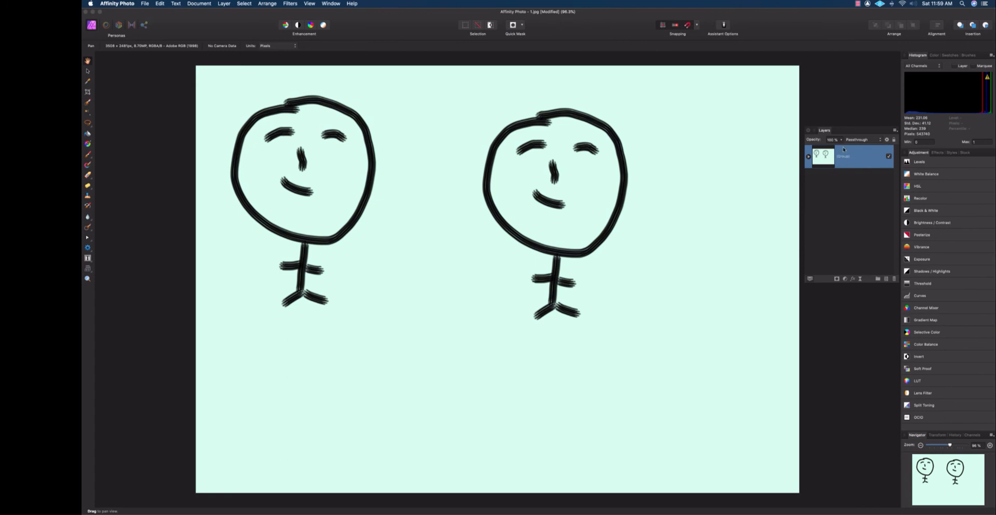
{"action": "left_click", "coordinate": [808, 156]}
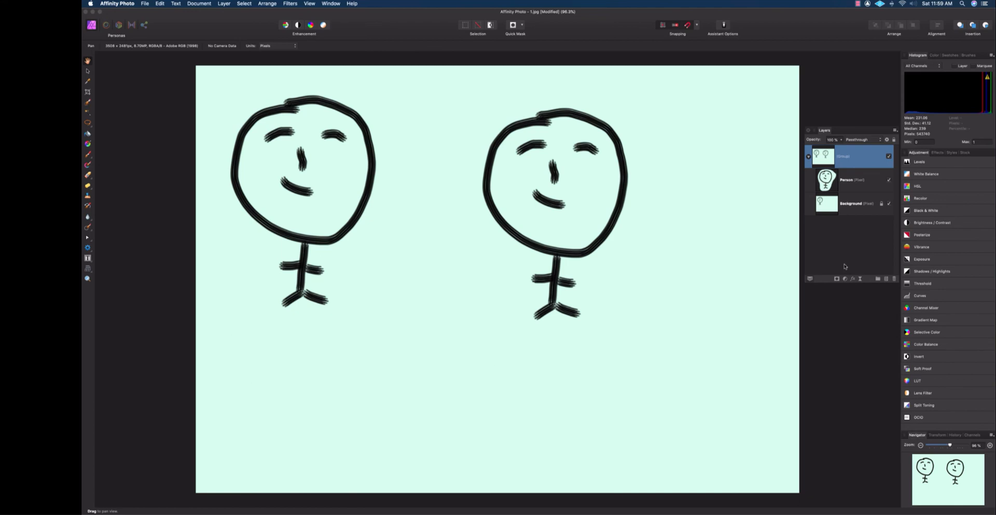
{"action": "left_click", "coordinate": [809, 156]}
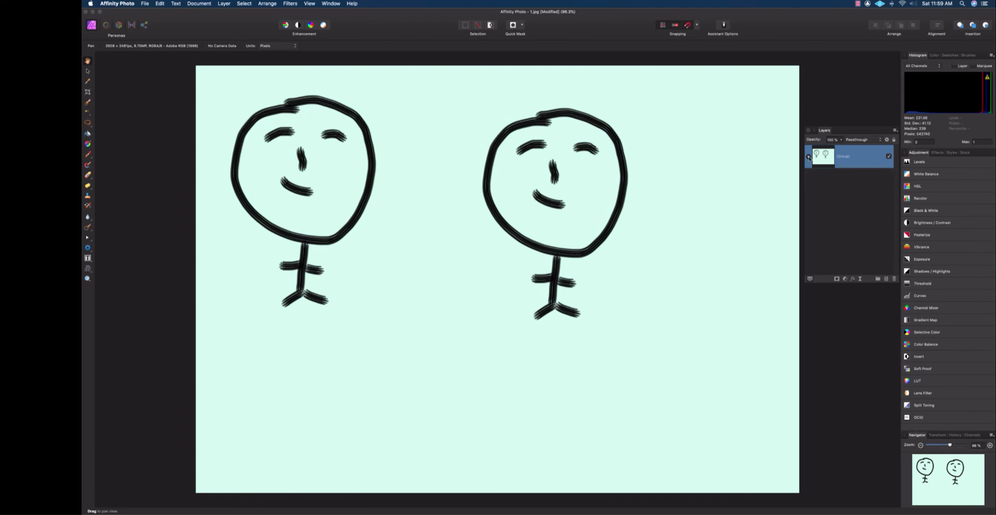
{"action": "double_click", "coordinate": [843, 157]}
{"action": "type", "text": "People group"}
{"action": "key", "text": "Return"}
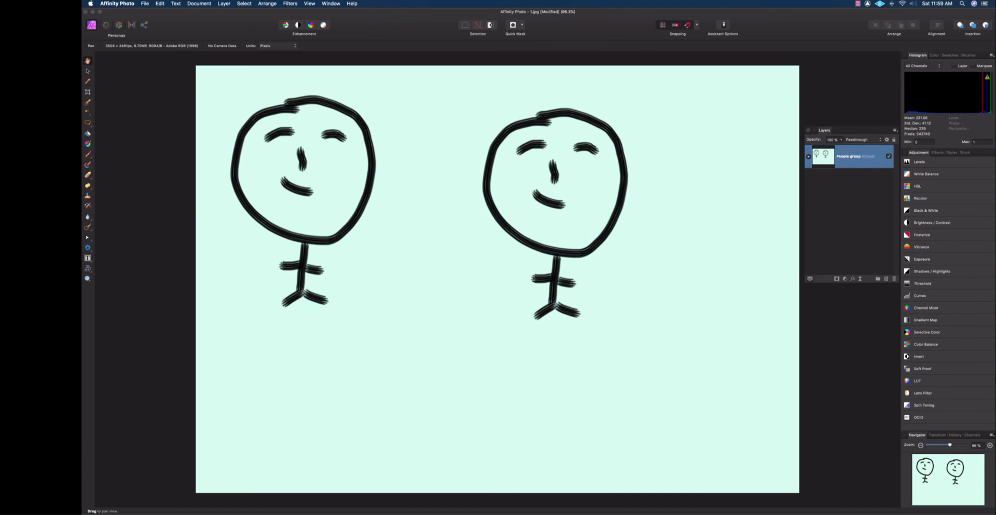